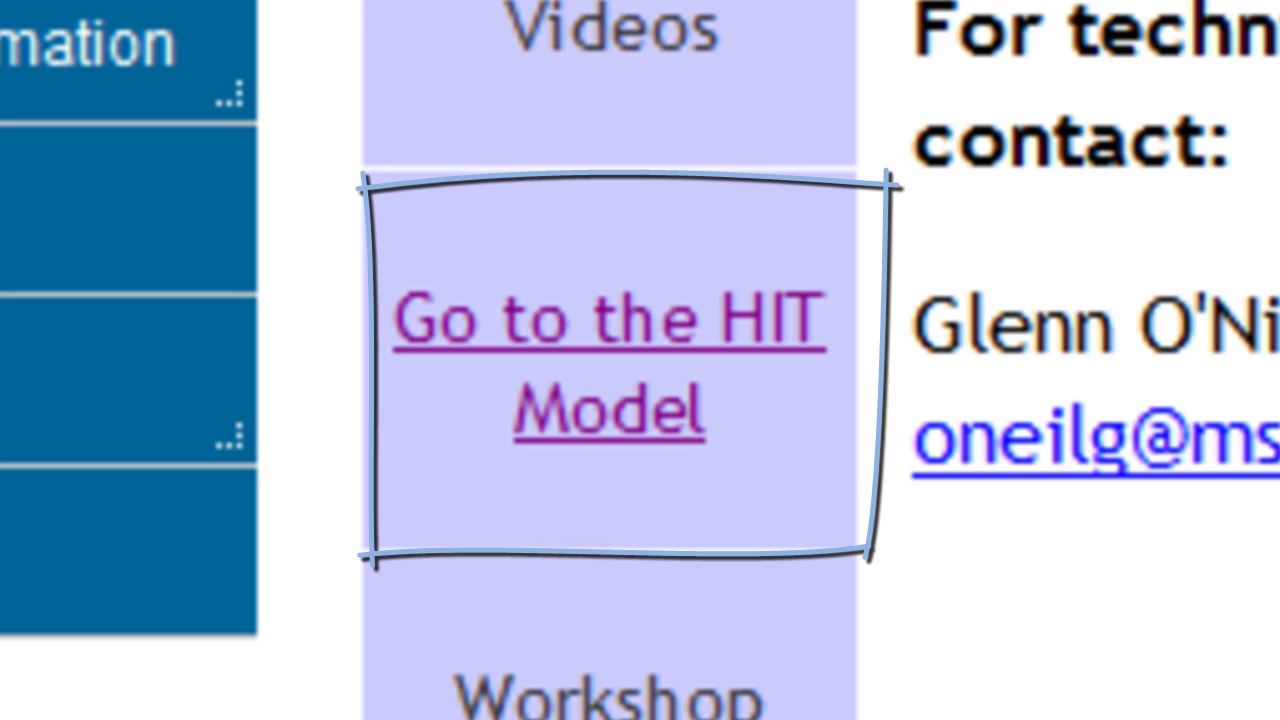
# Step: Go to the HIT Model from the contact information page and enter data access straight to the map
pyautogui.click(612, 395)
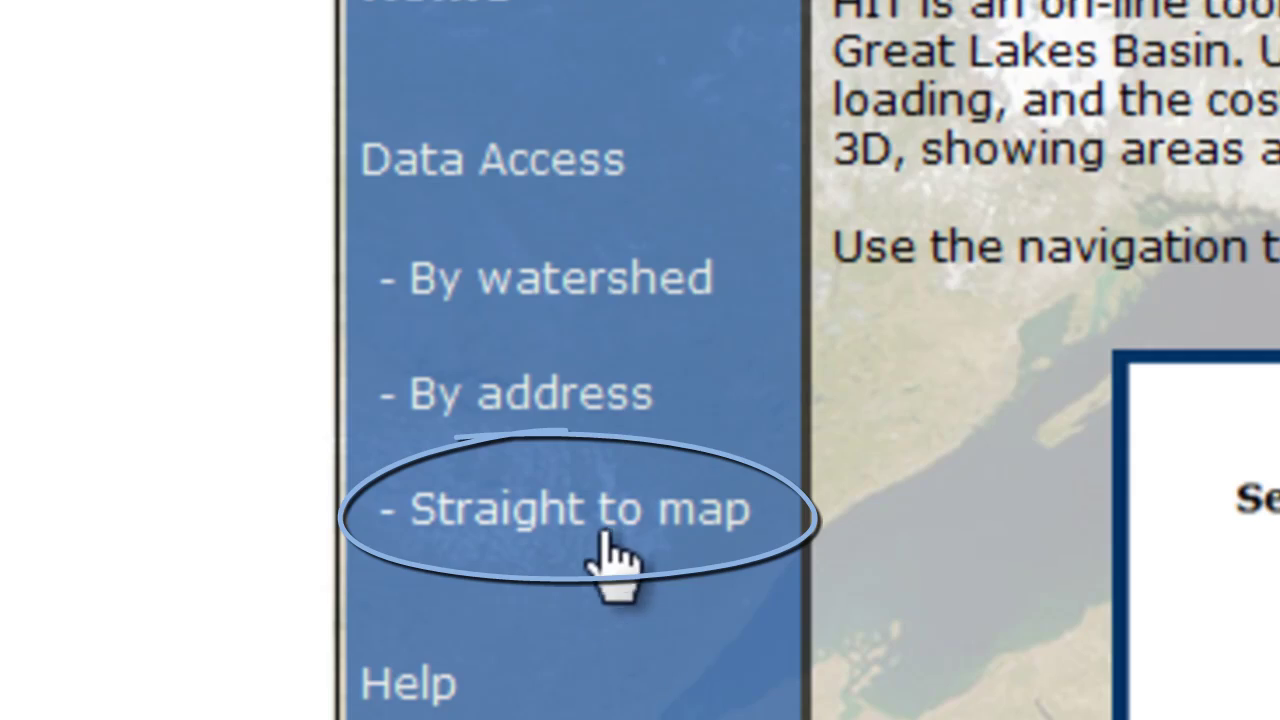
pyautogui.click(604, 535)
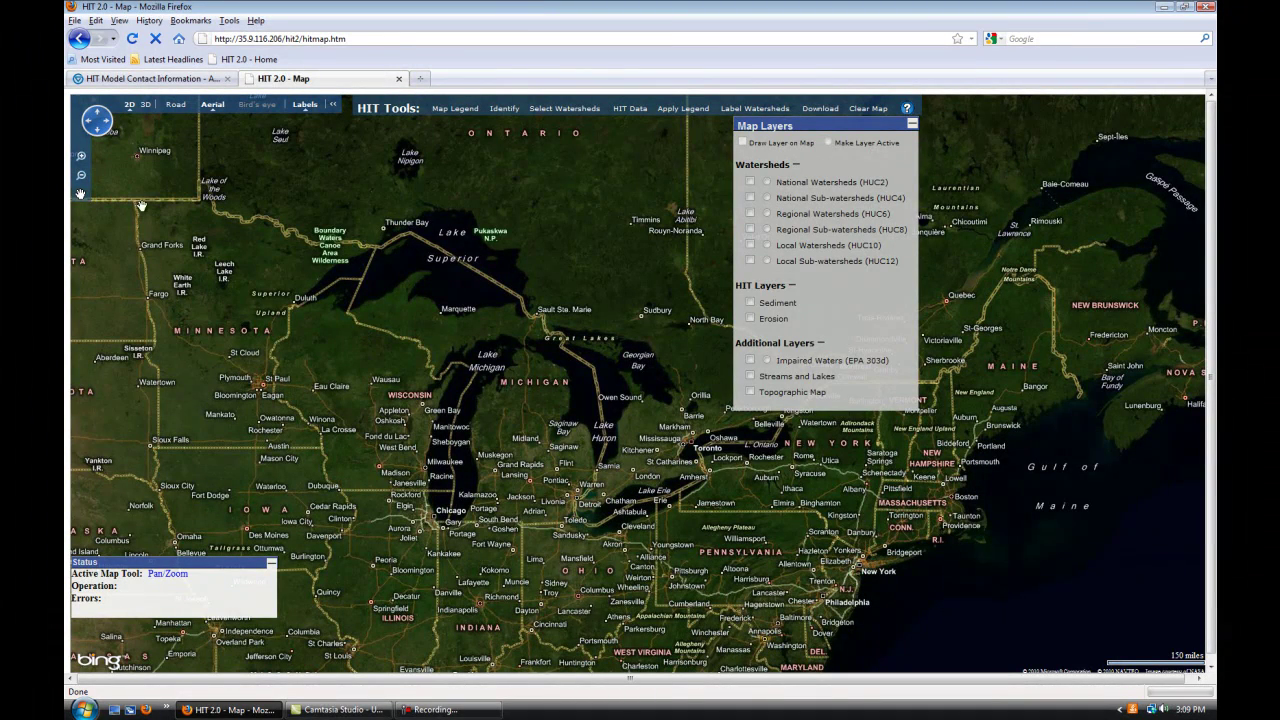
# Step: Draw the Local Sub-watersheds (HUC12) layer over the area around Grand Rapids, Michigan, and make it the active layer
pyautogui.click(82, 158)
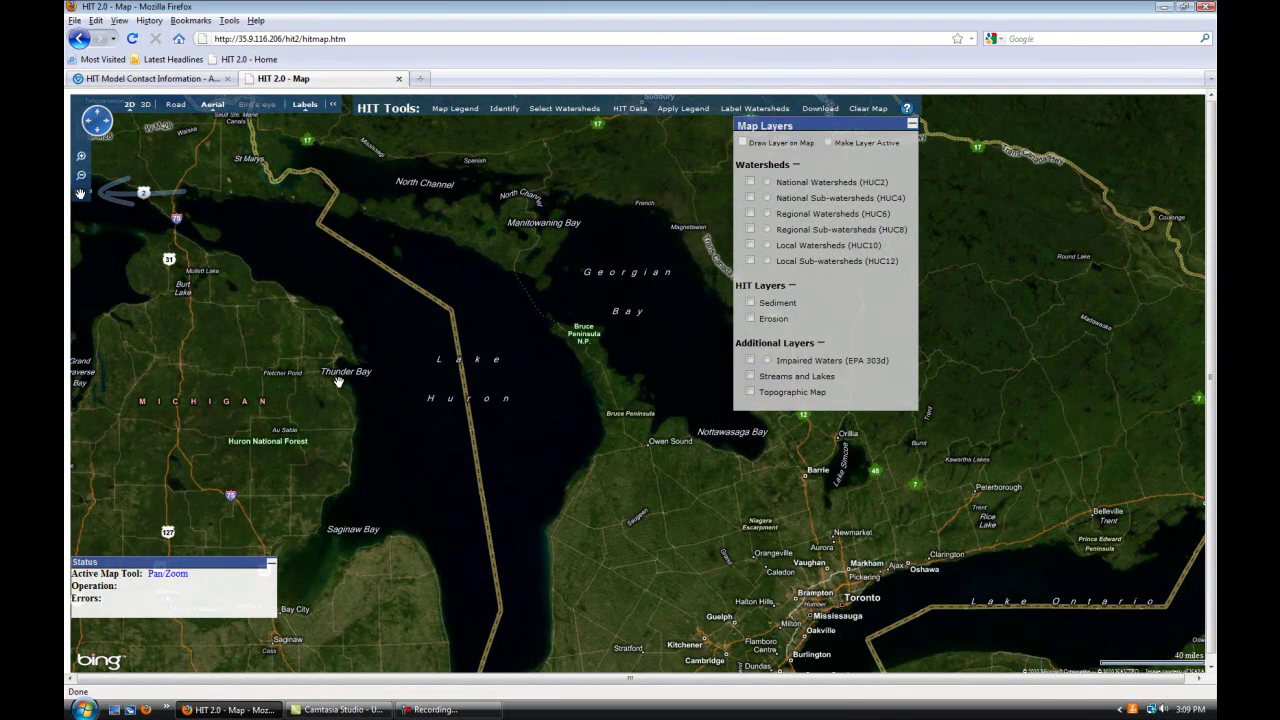
pyautogui.moveTo(338, 383); pyautogui.dragTo(673, 180)
pyautogui.moveTo(409, 514); pyautogui.dragTo(479, 351)
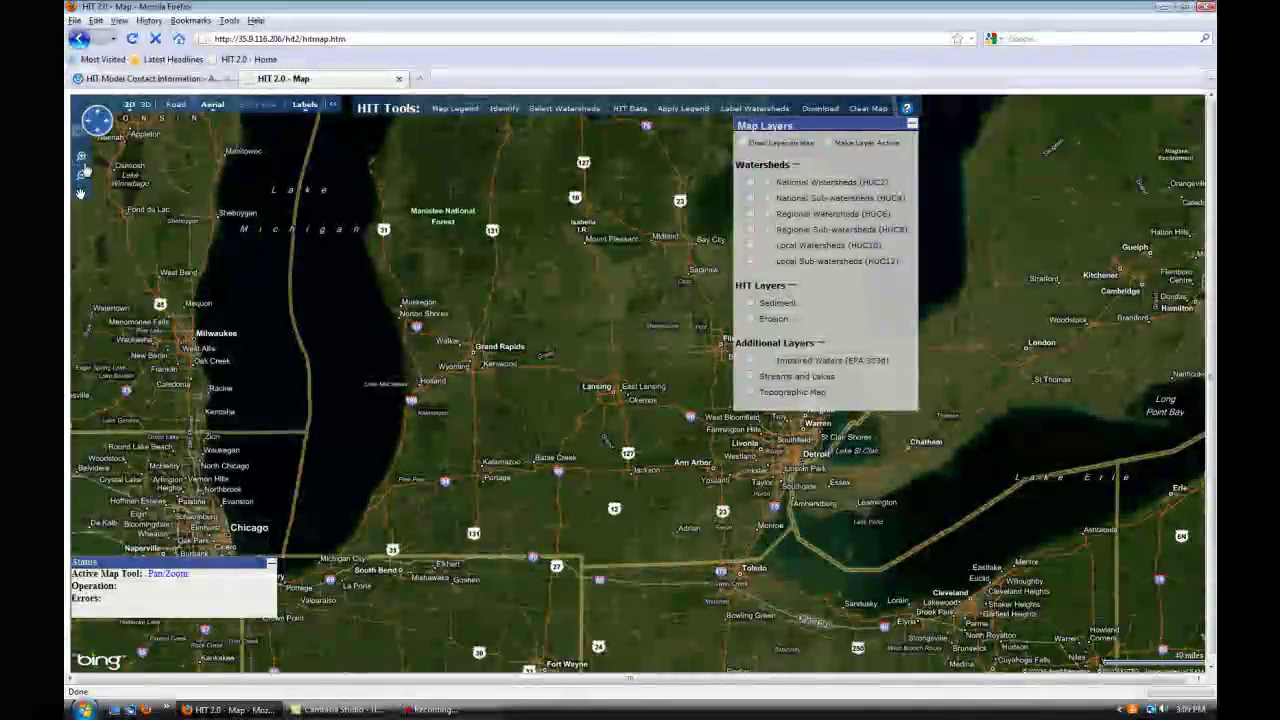
pyautogui.click(82, 158)
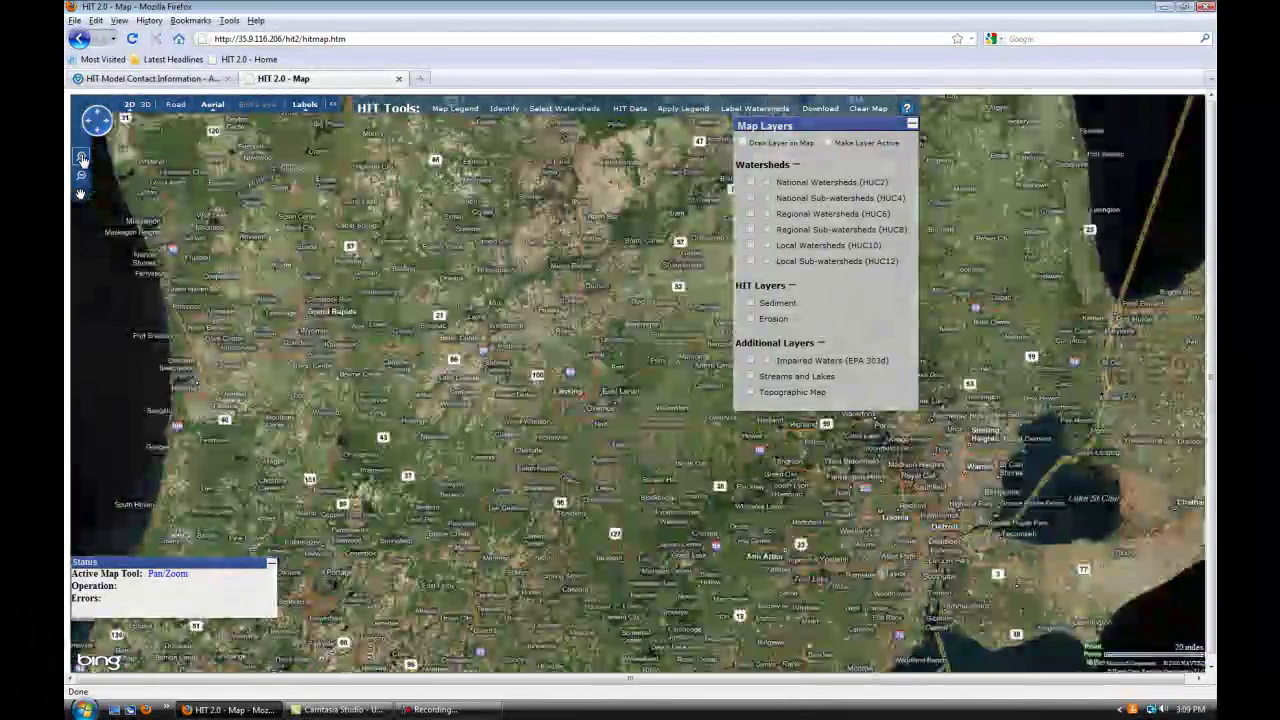
pyautogui.click(82, 158)
pyautogui.moveTo(241, 287); pyautogui.dragTo(710, 560)
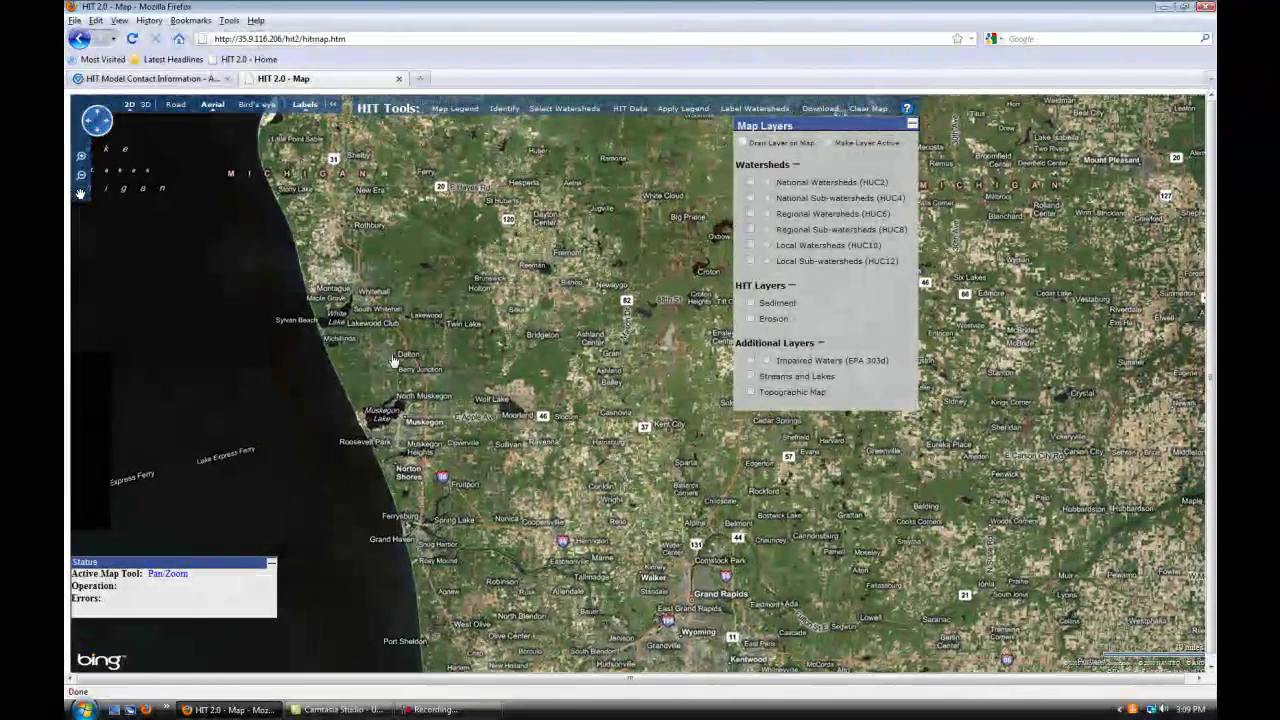
pyautogui.scroll(1, 393, 360)
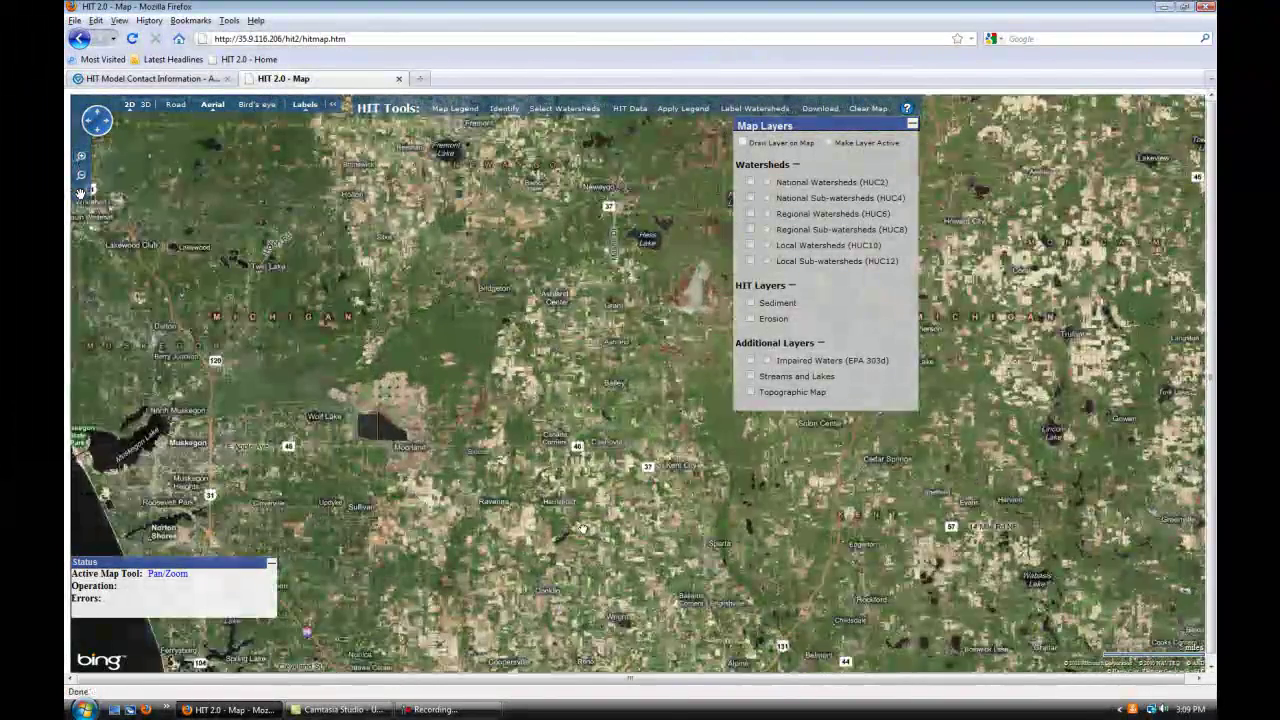
pyautogui.moveTo(583, 528); pyautogui.dragTo(516, 386)
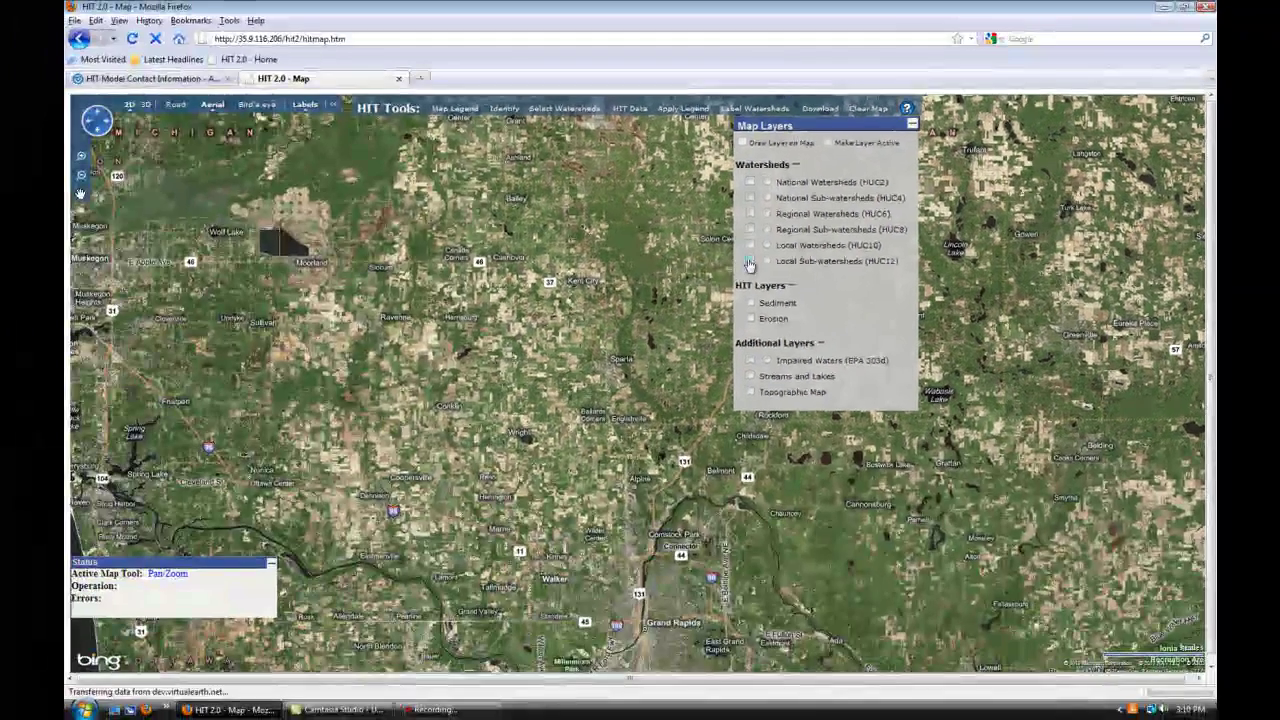
pyautogui.click(413, 426)
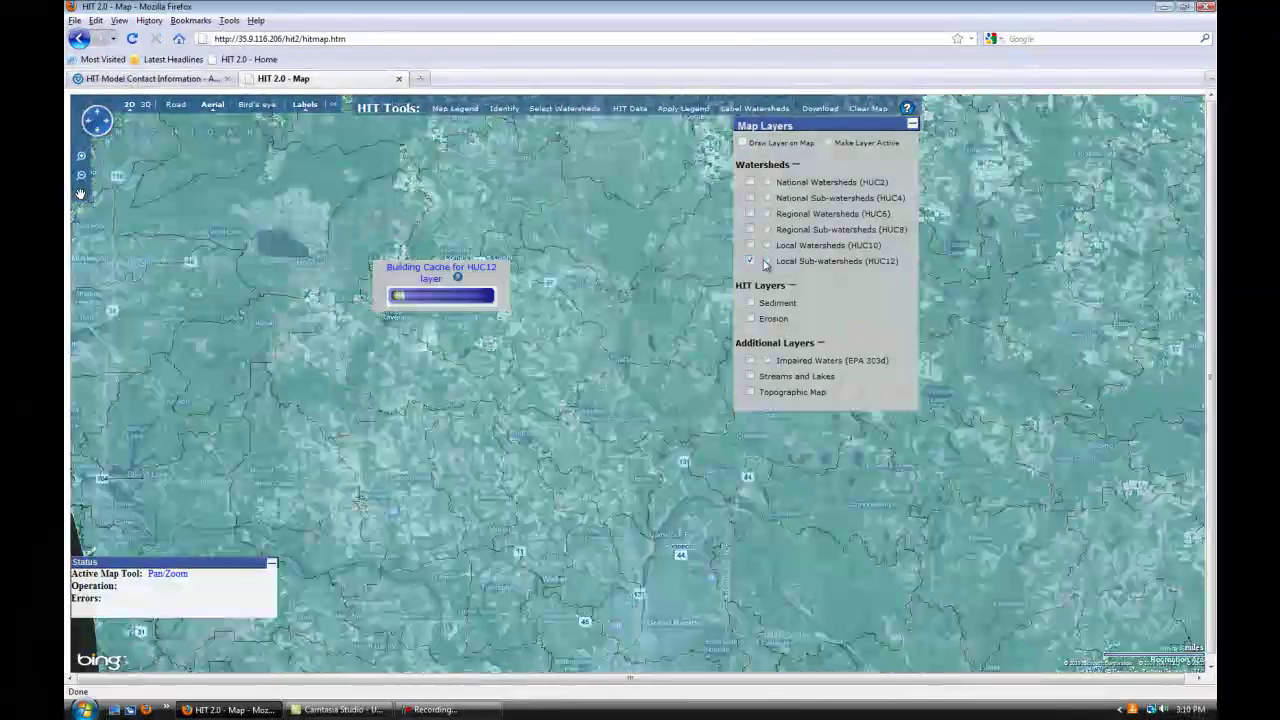
pyautogui.click(766, 262)
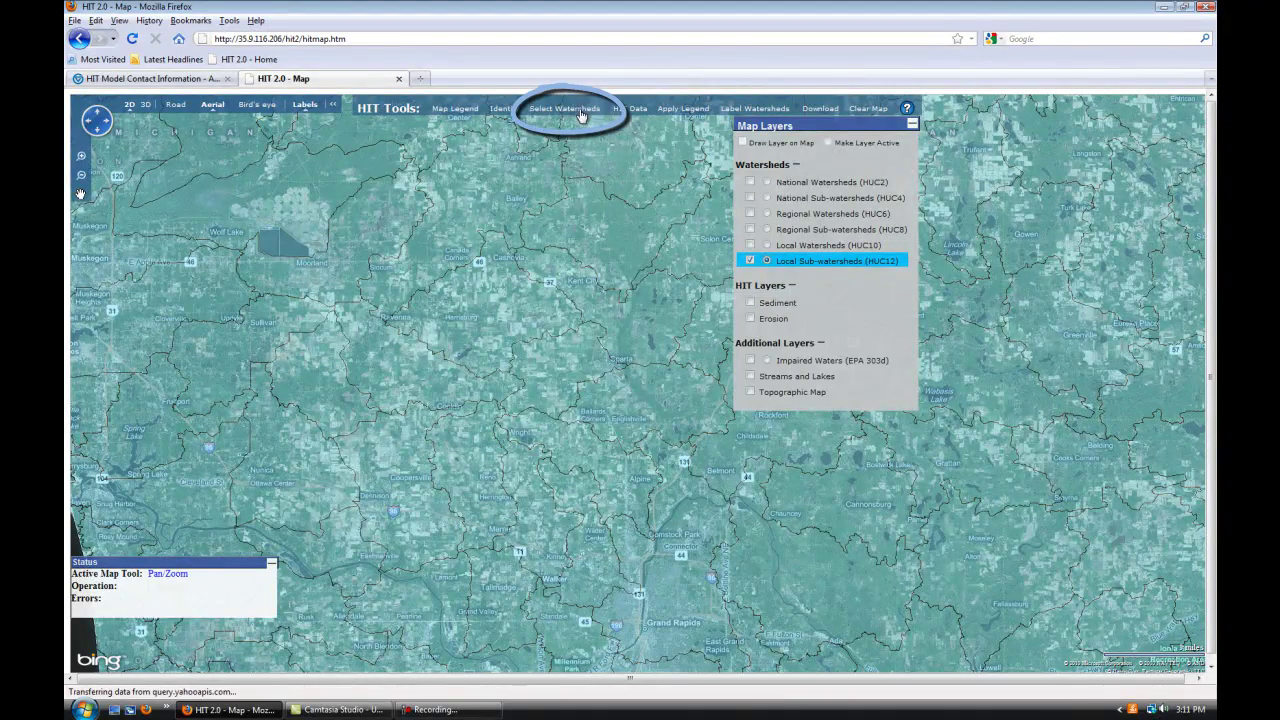
# Step: Select three neighbouring local sub-watersheds on the map, just west and northwest of Walker
pyautogui.moveTo(580, 113)
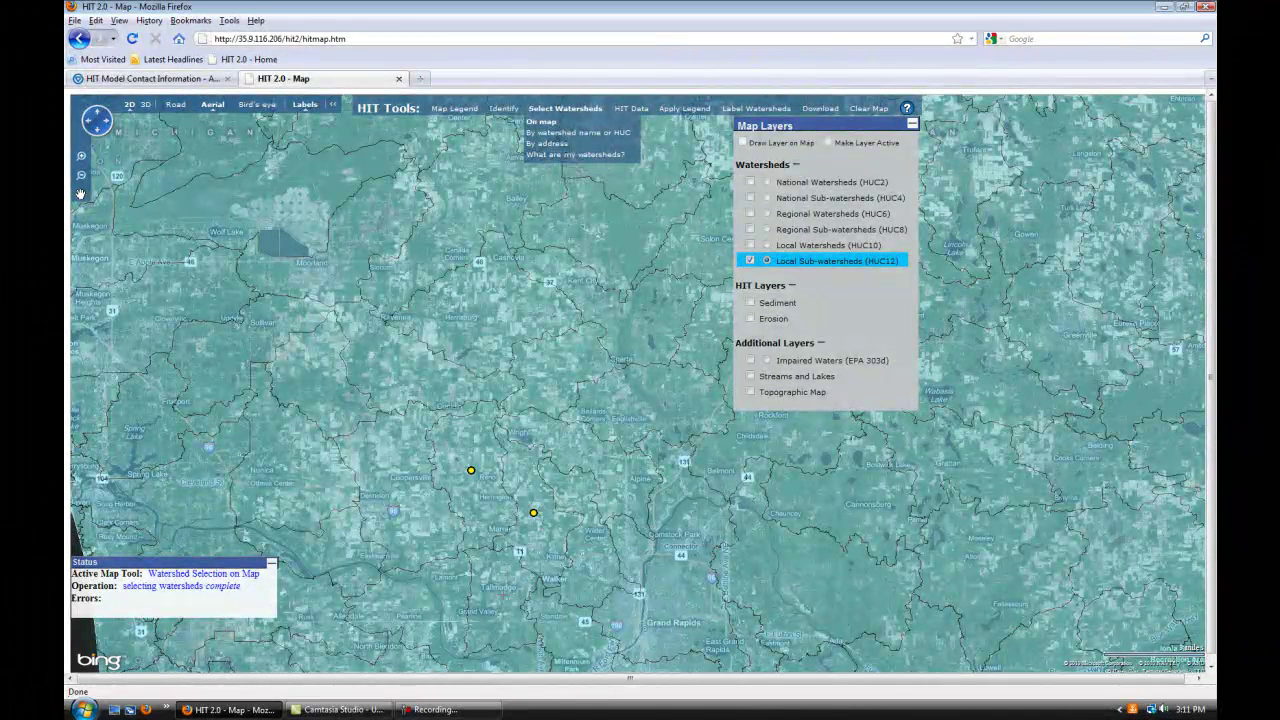
pyautogui.click(491, 591)
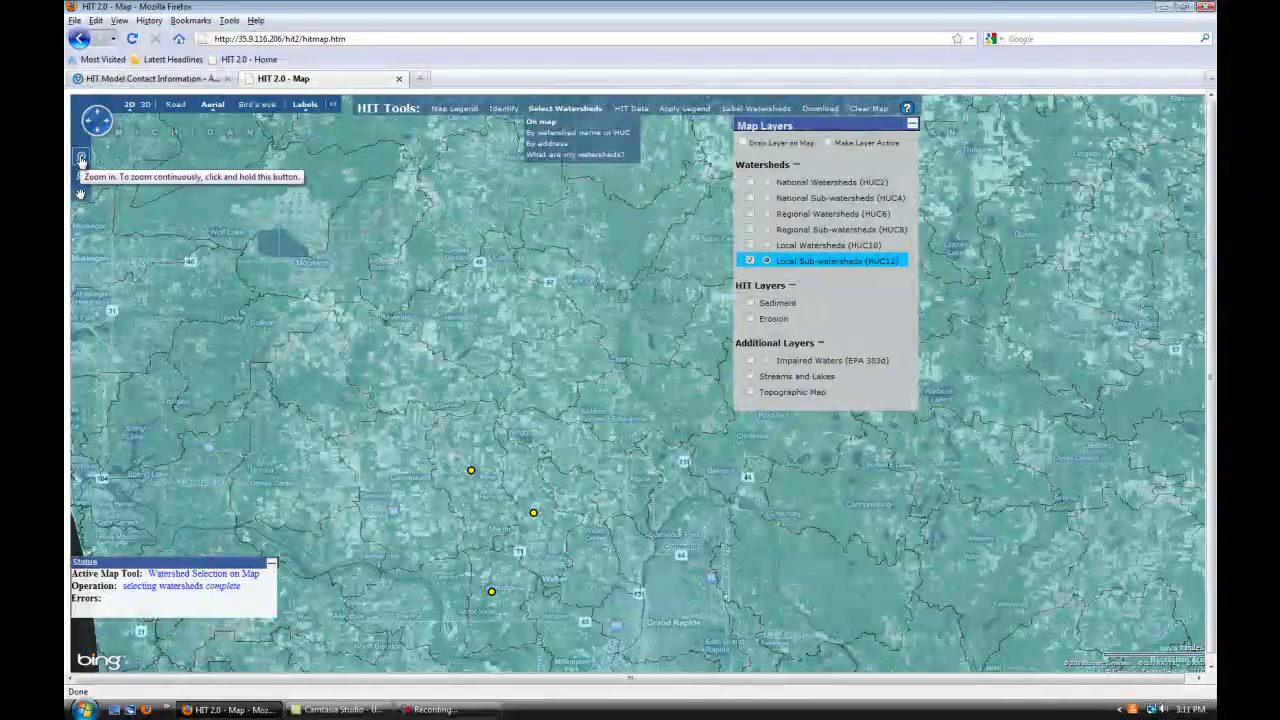
pyautogui.click(81, 158)
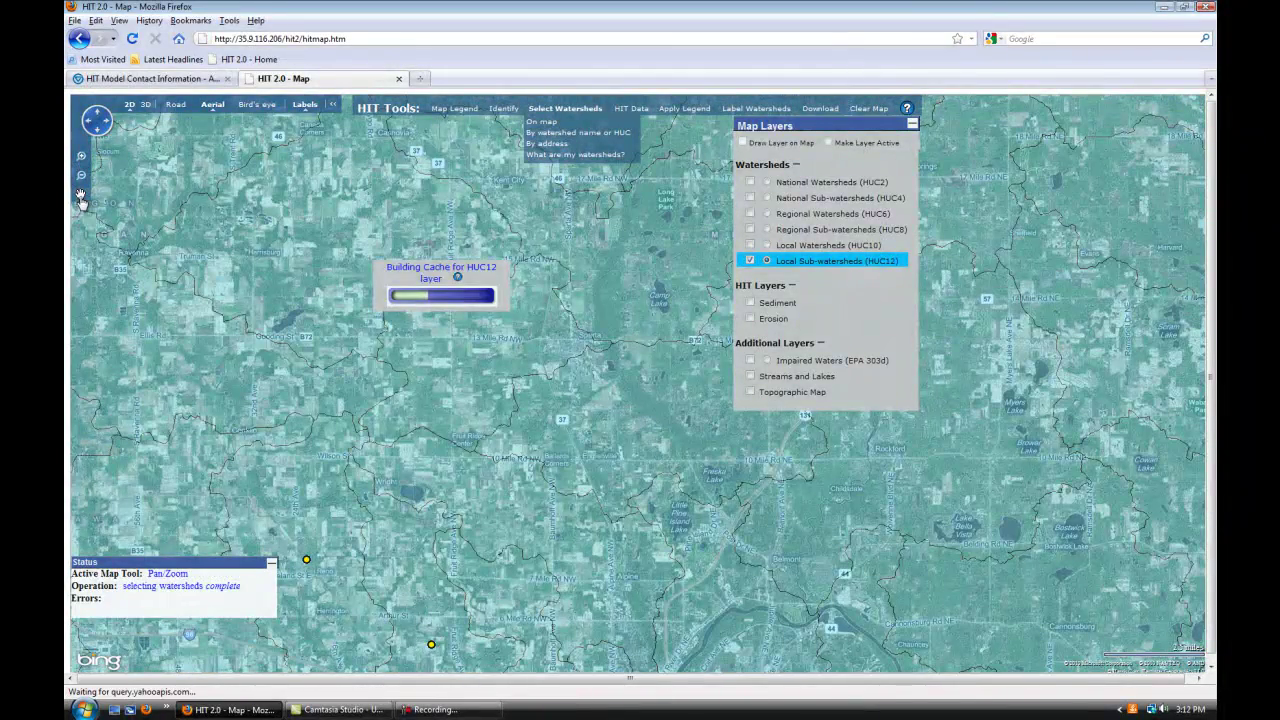
pyautogui.moveTo(486, 556); pyautogui.dragTo(569, 270)
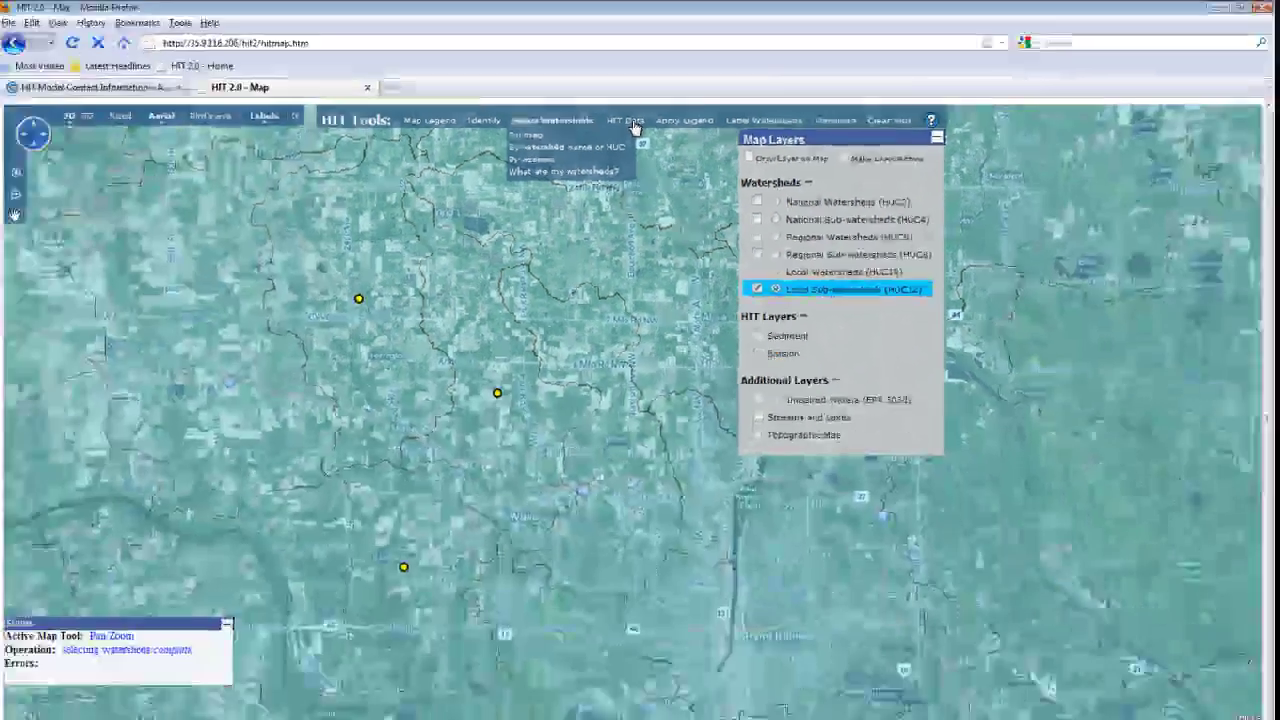
# Step: Make a HIT data table of sediment rates and totals for the selected watersheds, sort it by acres and close it
pyautogui.click(578, 268)
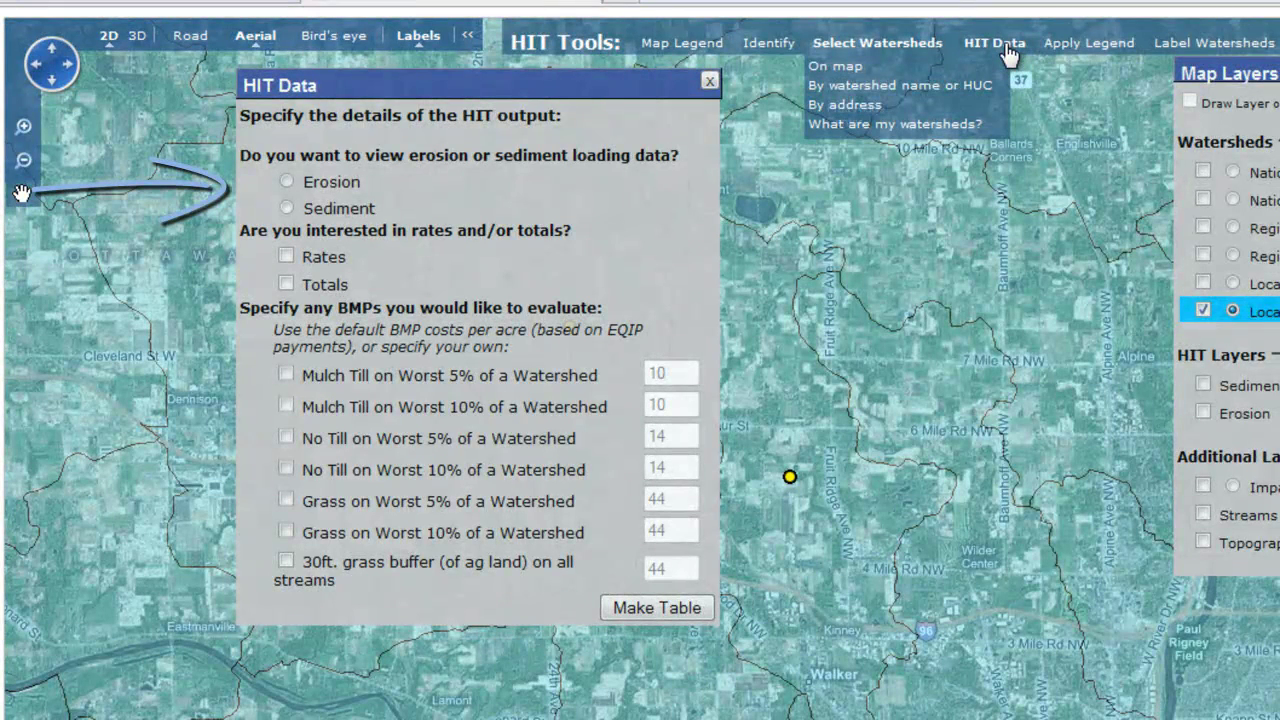
pyautogui.click(287, 208)
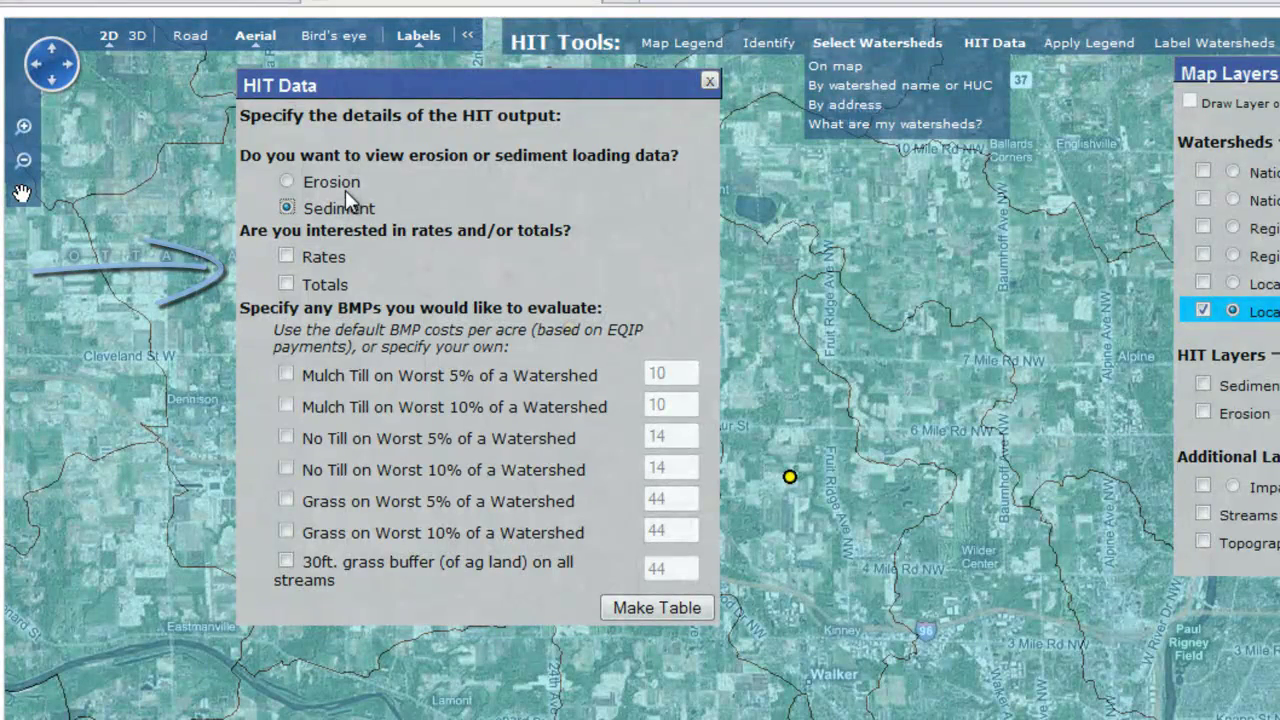
pyautogui.click(286, 257)
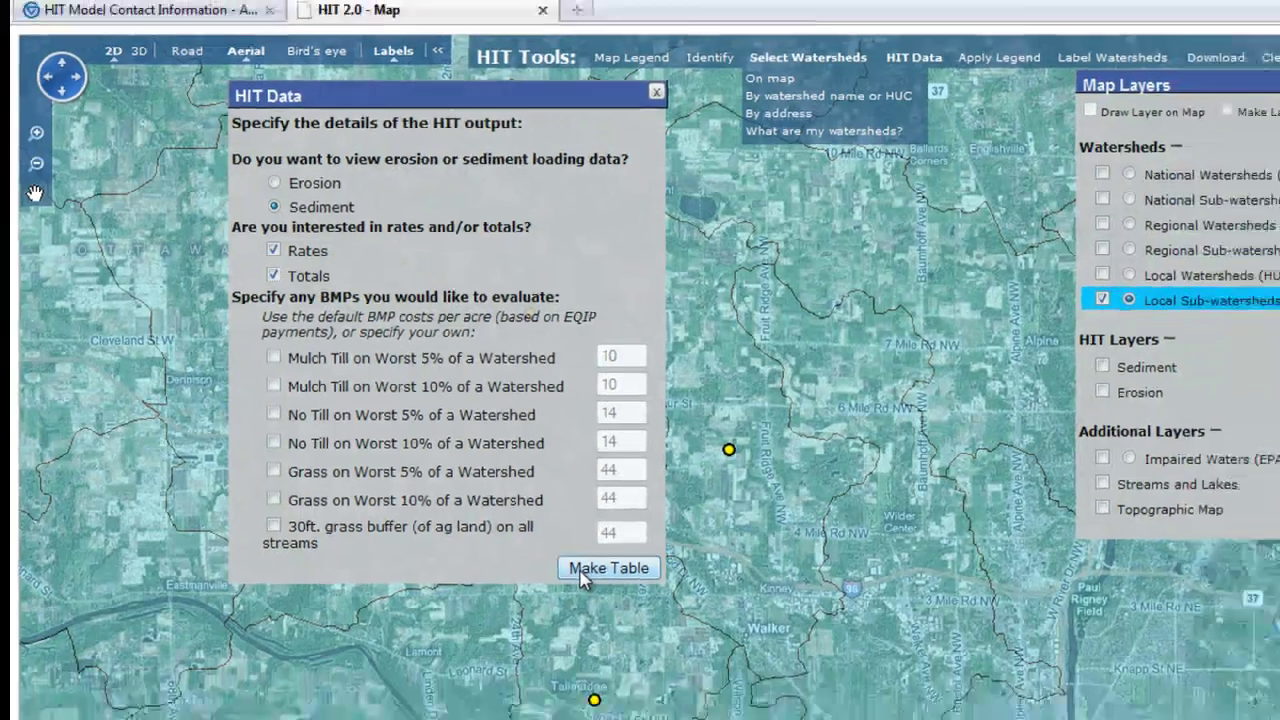
pyautogui.click(582, 572)
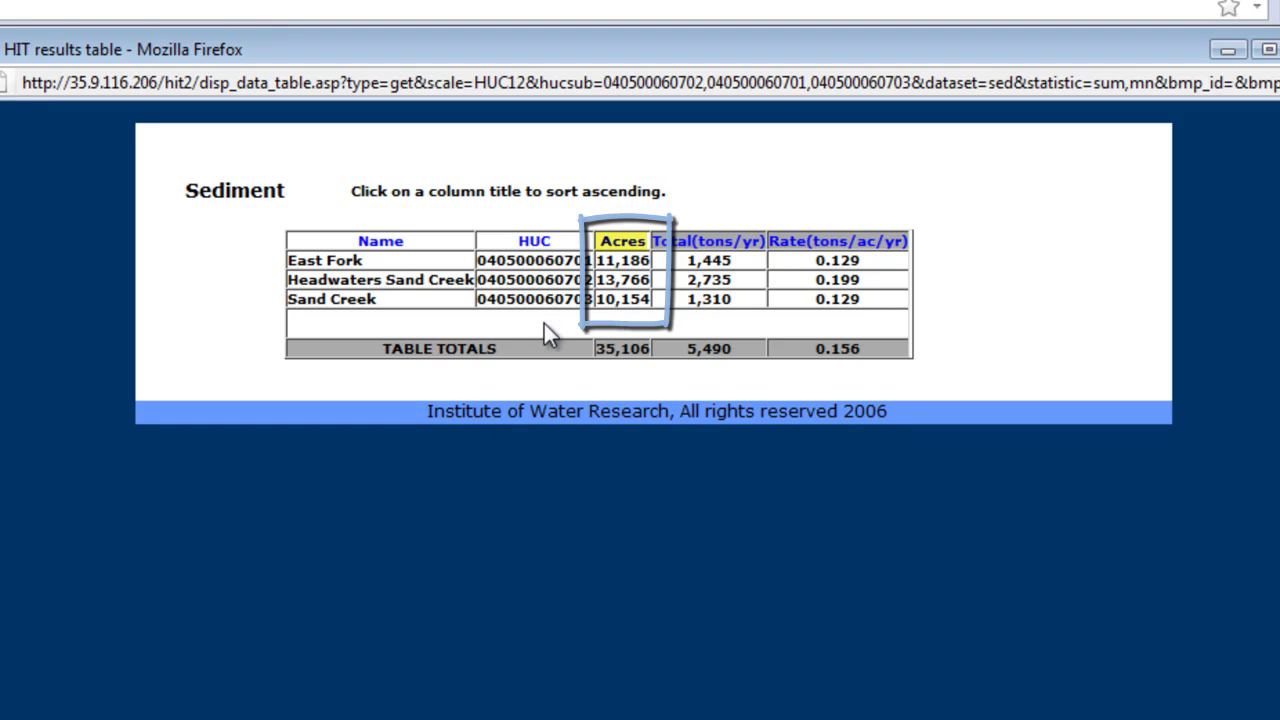
pyautogui.click(614, 248)
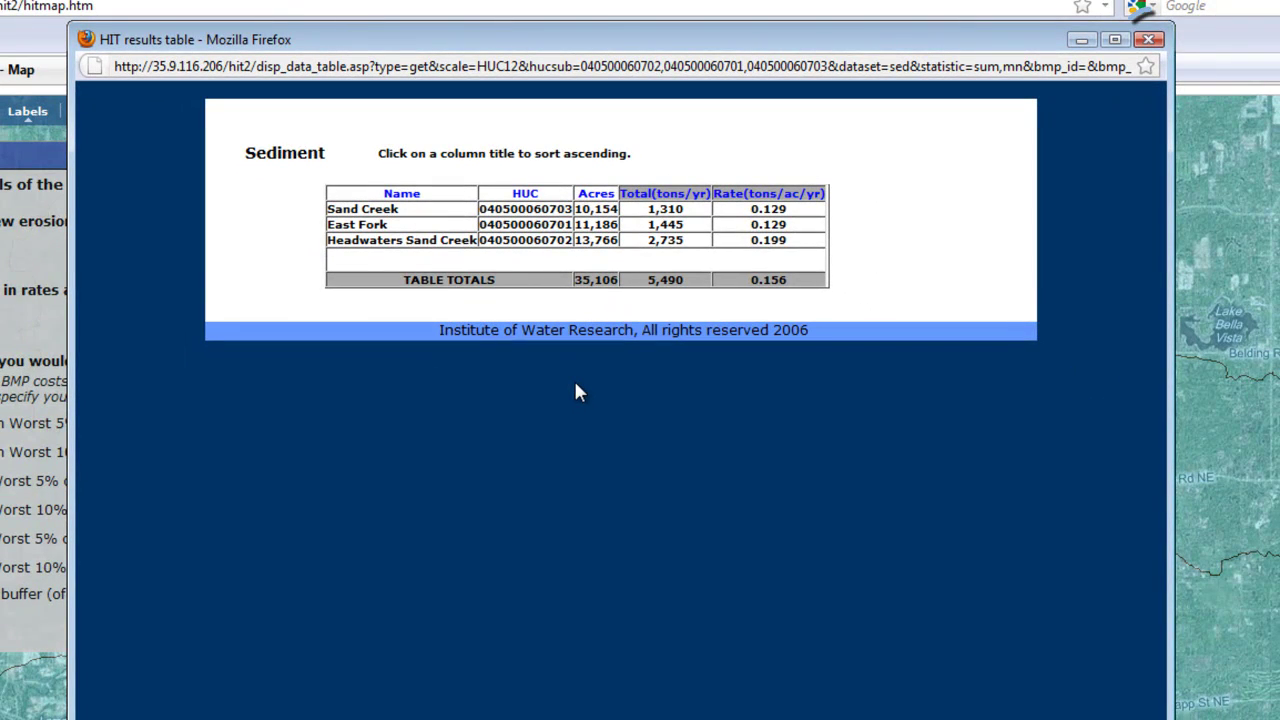
pyautogui.click(1148, 40)
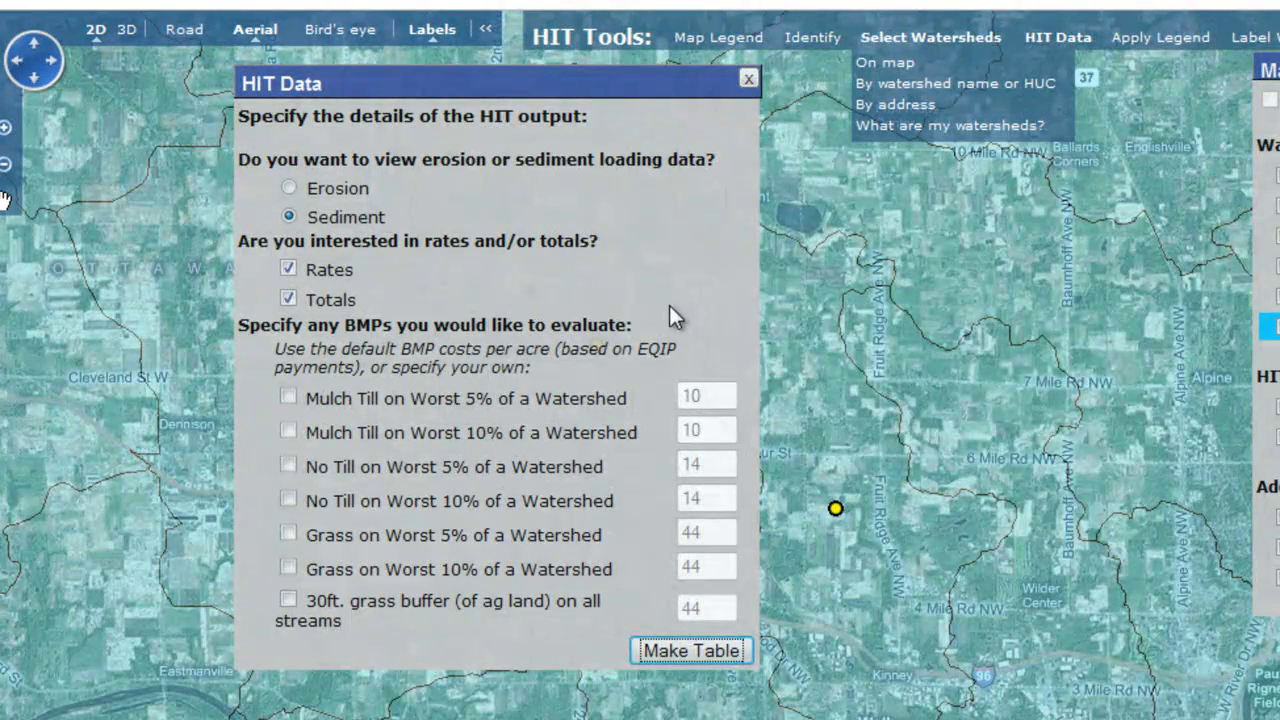
# Step: Make a maximized sediment table evaluating mulch till, no till and grass on the worst 5% of a watershed at default costs
pyautogui.click(288, 397)
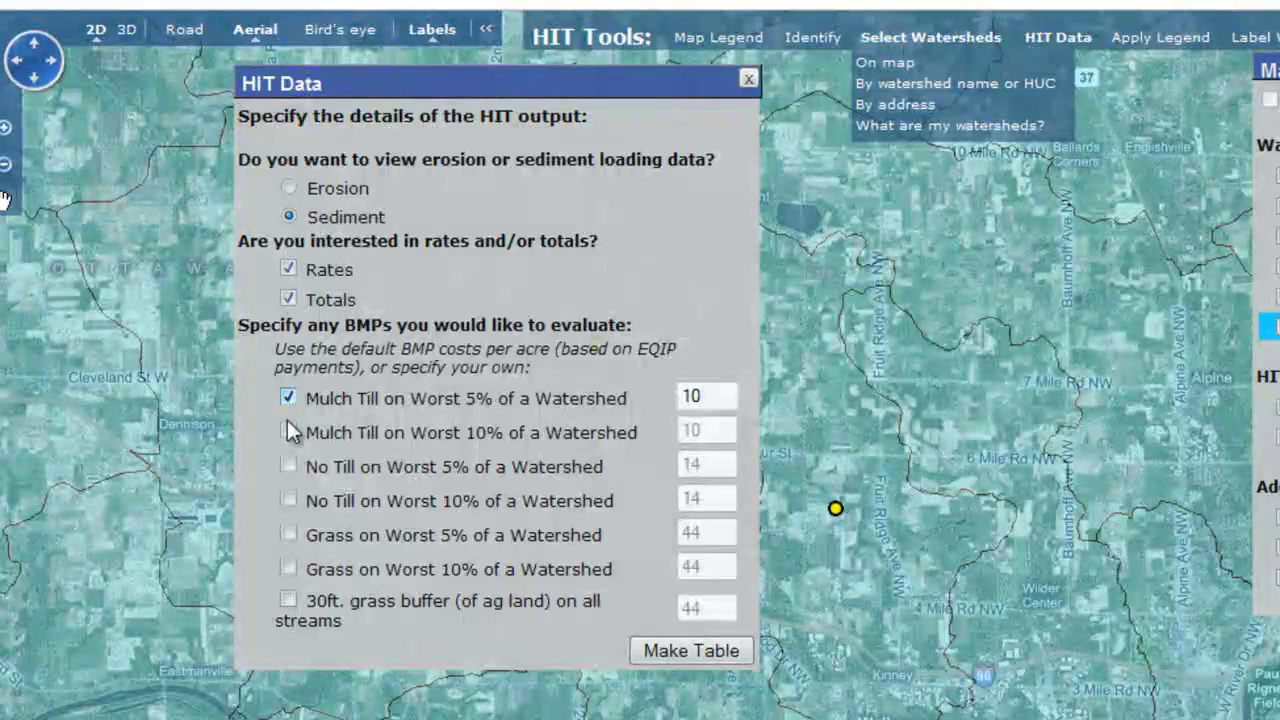
pyautogui.click(287, 465)
pyautogui.click(288, 535)
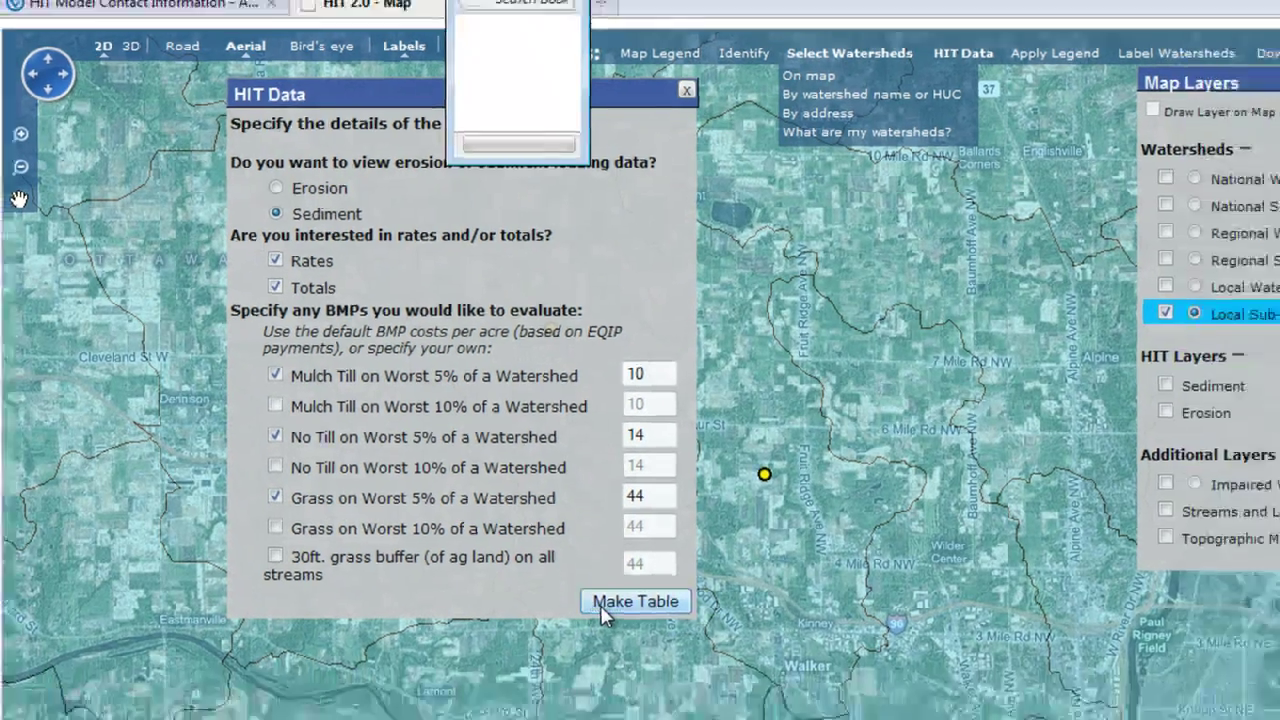
pyautogui.click(652, 656)
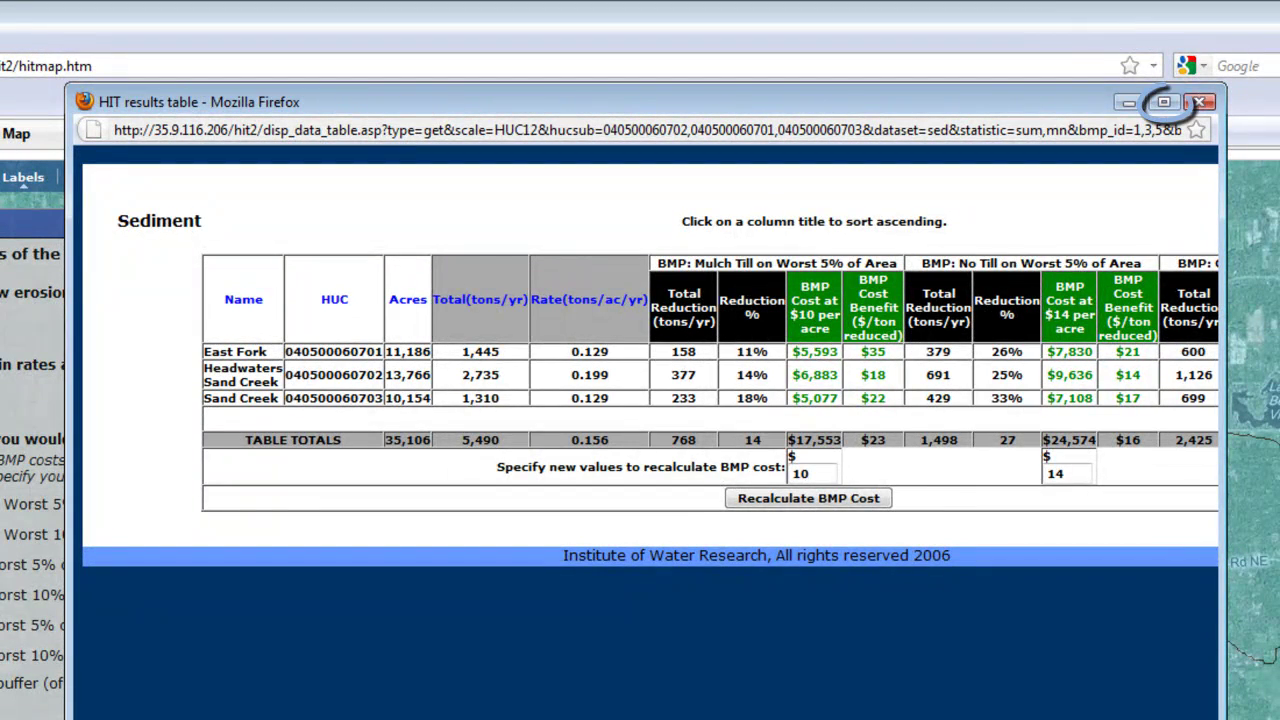
pyautogui.click(1164, 103)
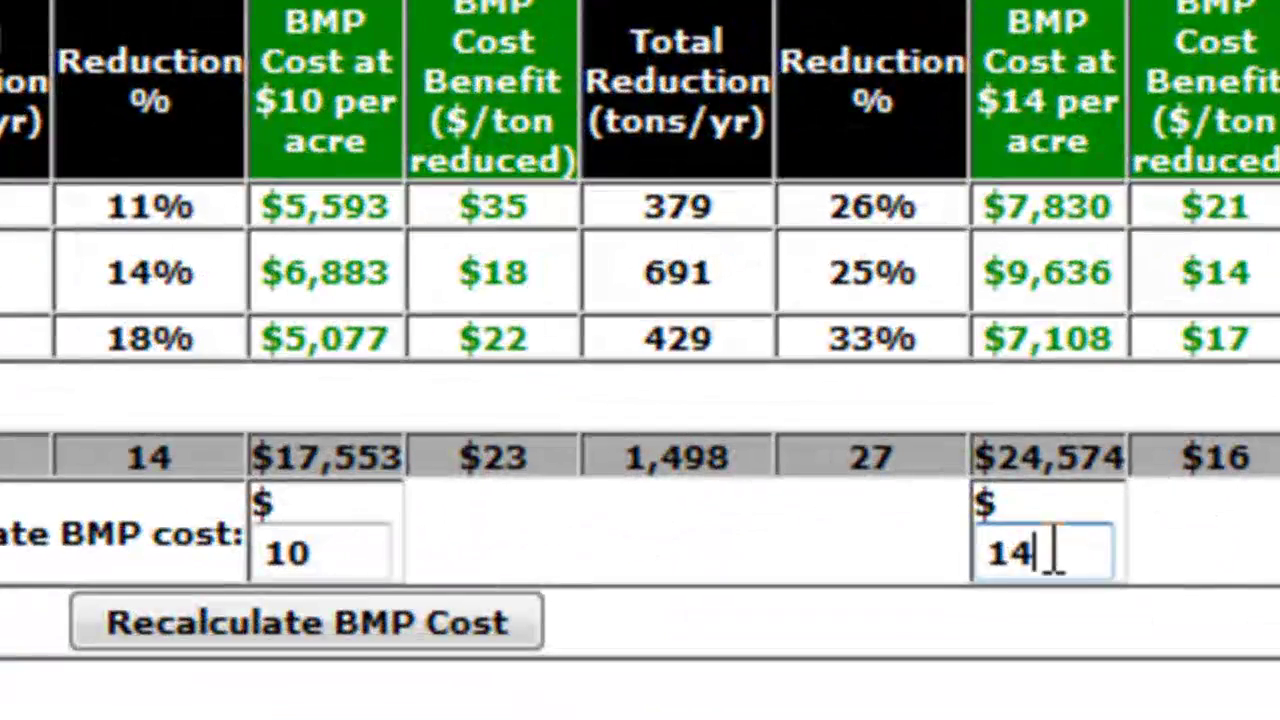
# Step: Recalculate the BMP cost with no till on the worst 5% of area at $21 per acre, and maximize the results window
pyautogui.moveTo(916, 336); pyautogui.dragTo(892, 339)
pyautogui.write('21')
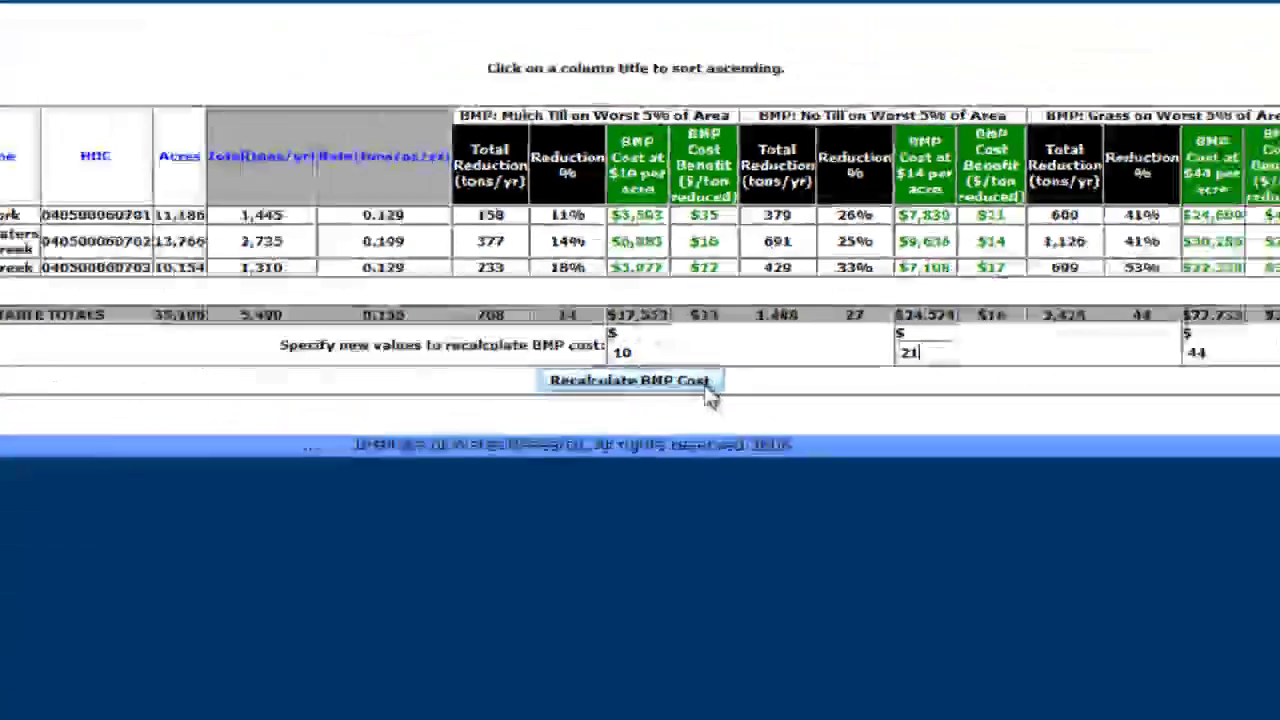
pyautogui.click(708, 395)
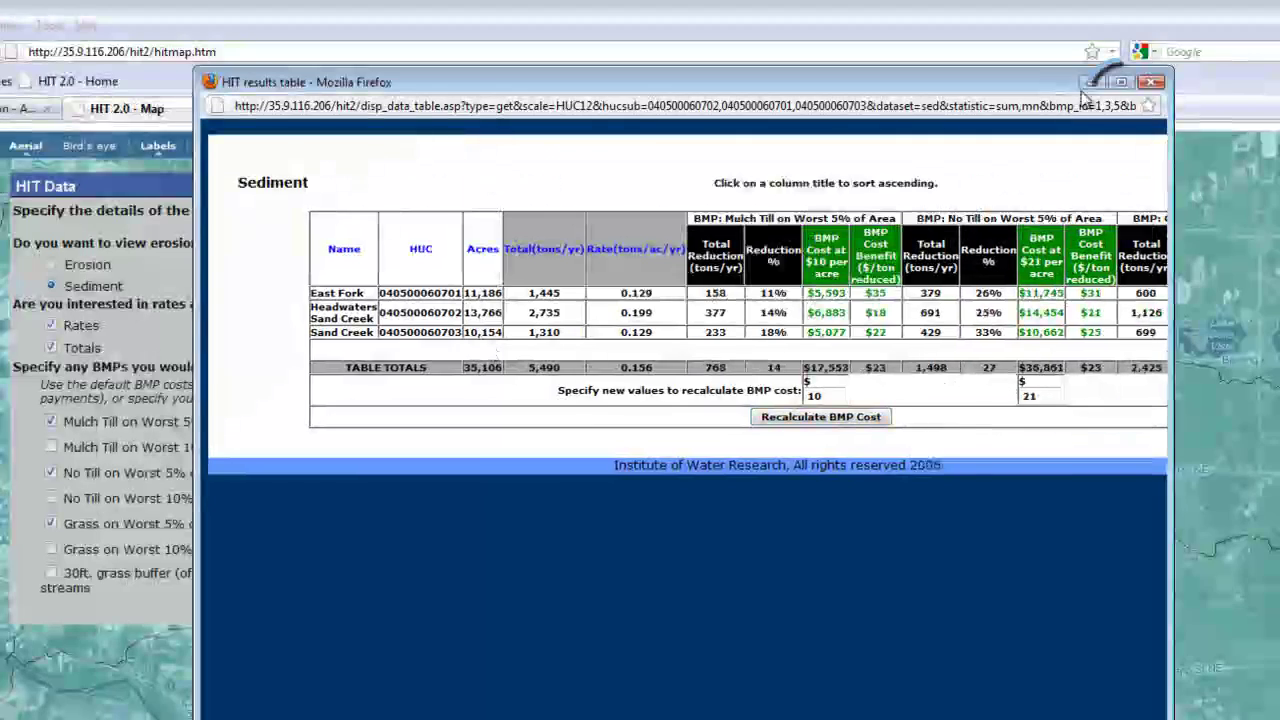
pyautogui.click(1121, 86)
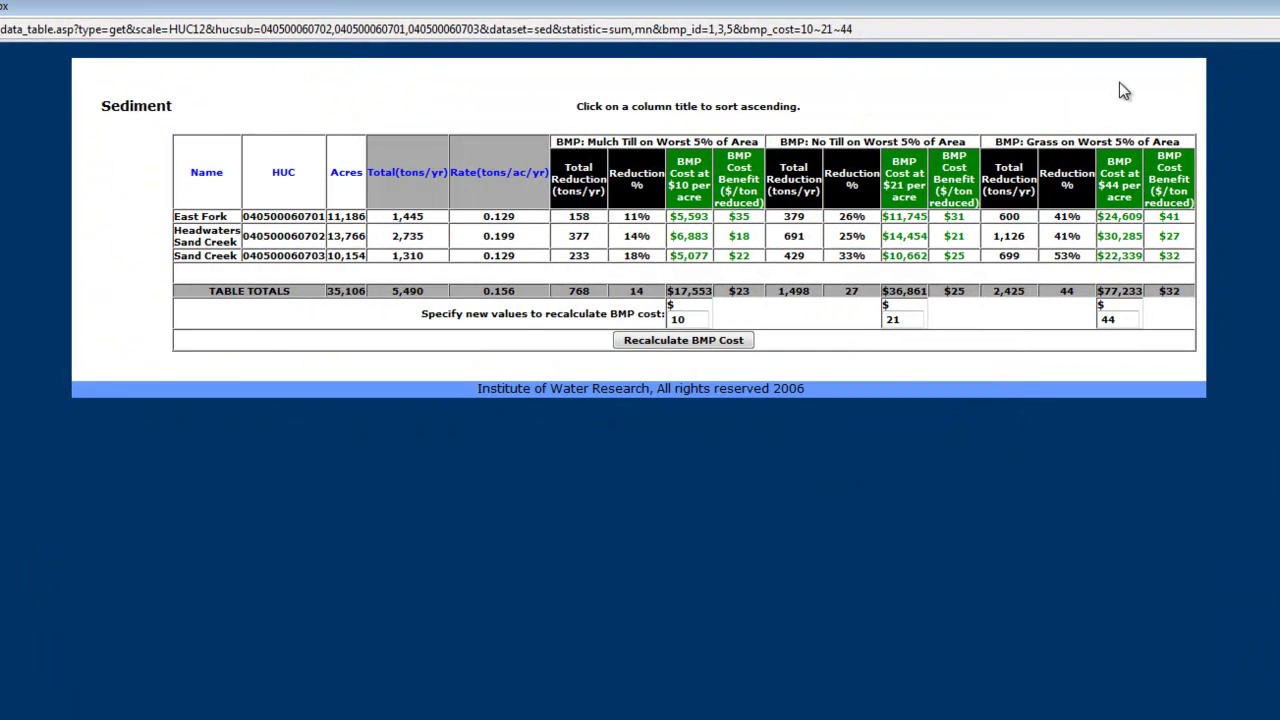